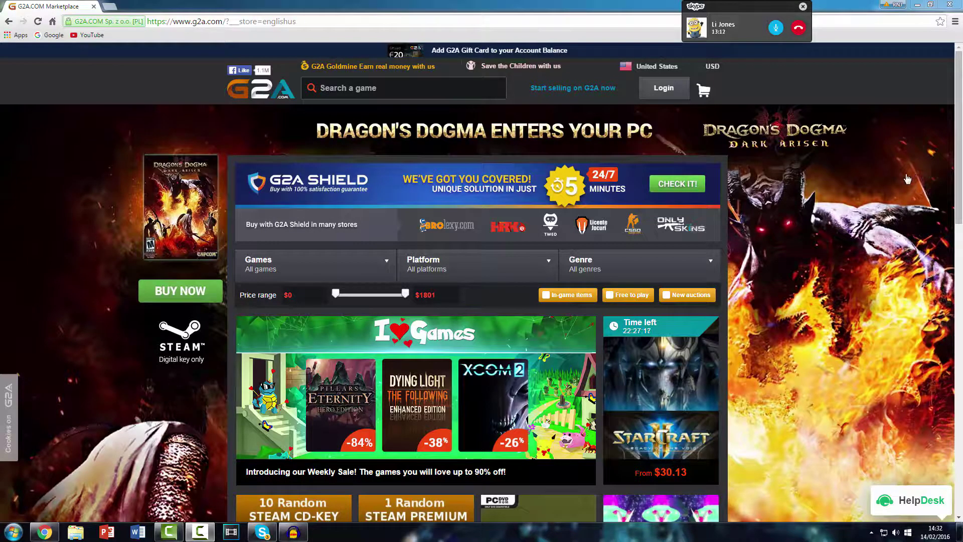
scroll(957, 164, "down", 3)
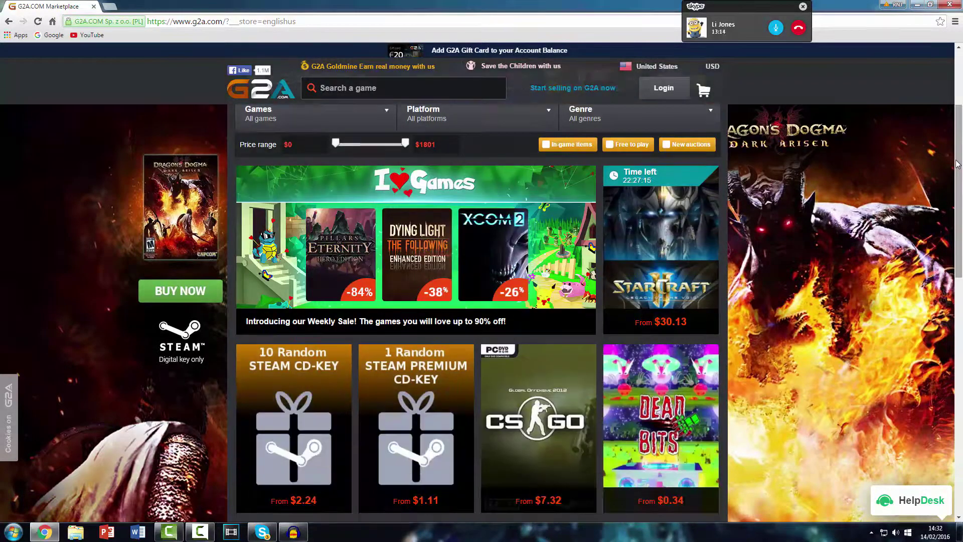
scroll(957, 164, "down", 2)
scroll(957, 164, "down", 4)
scroll(958, 163, "down", 4)
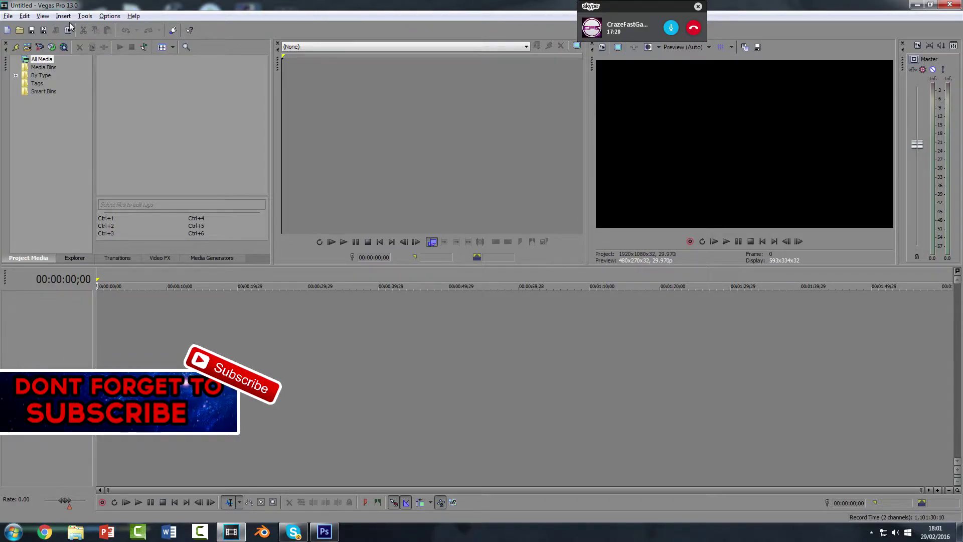
- Import the 2016-02-21 My Great Game capture from Libraries > Videos and match project settings to it
left_click(8, 16)
mouse_move(21, 120)
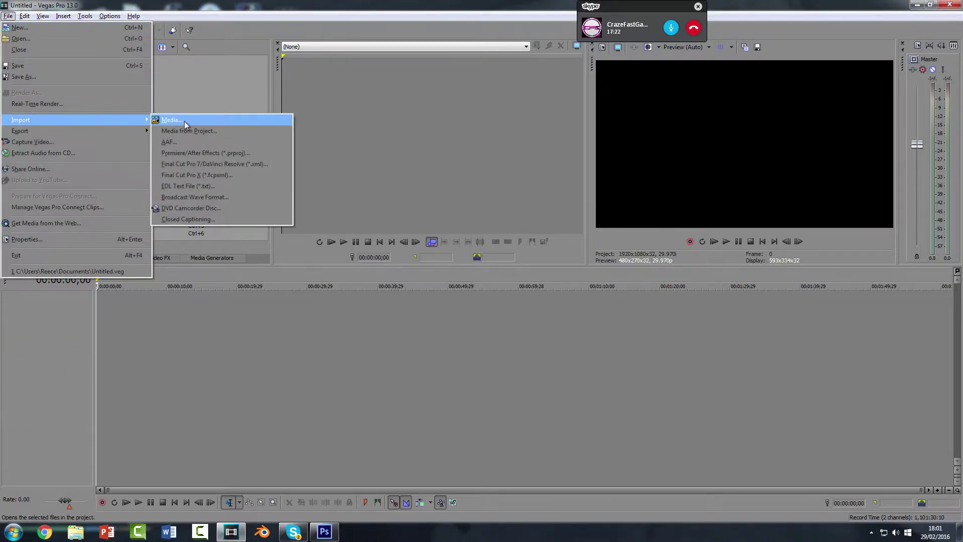
left_click(186, 121)
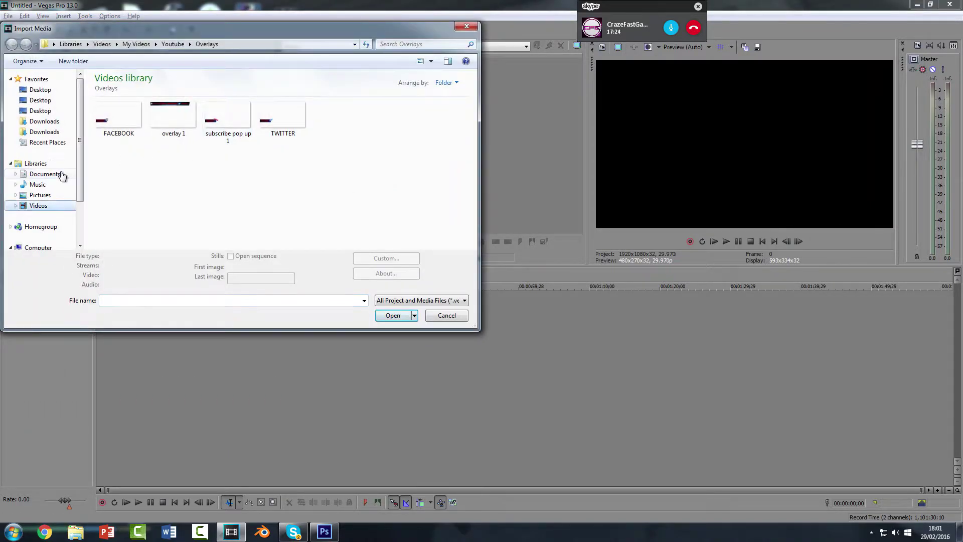
left_click(35, 164)
double_click(110, 137)
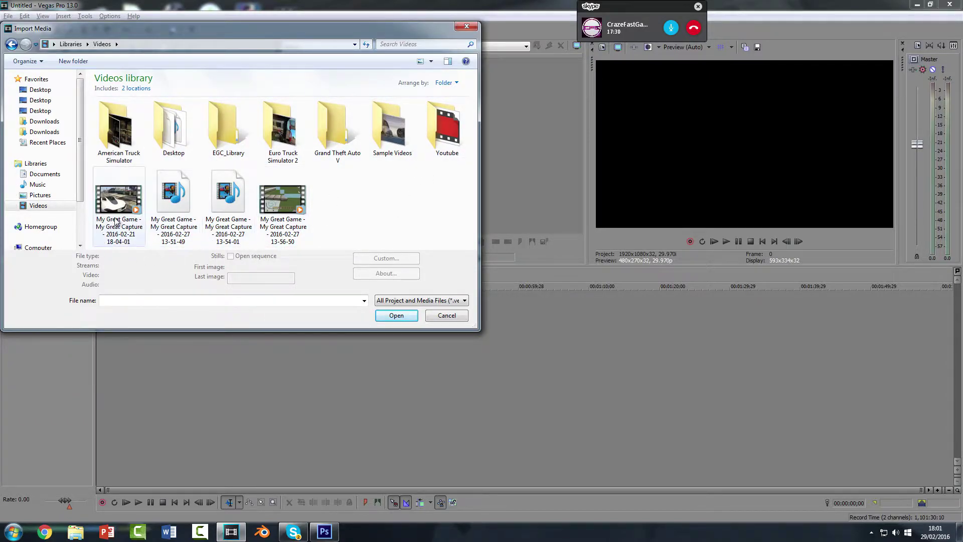
double_click(119, 203)
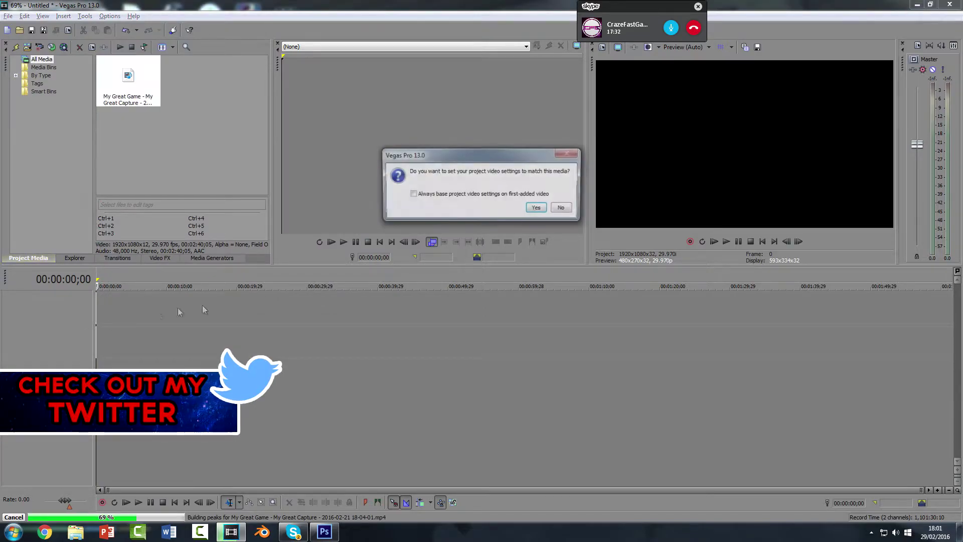
left_click(538, 209)
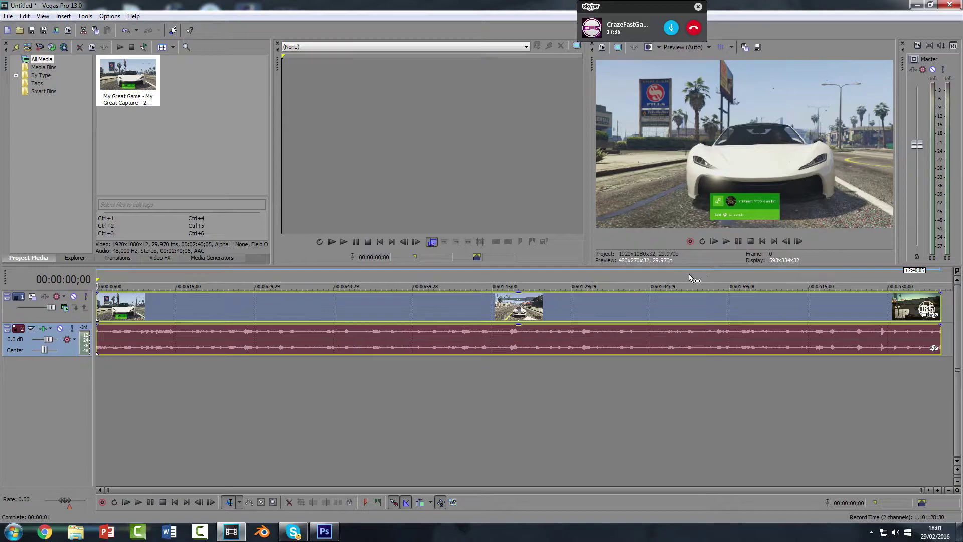
- Preview the clip from about 1:53, then return to the timeline start
left_click(694, 287)
left_click(714, 241)
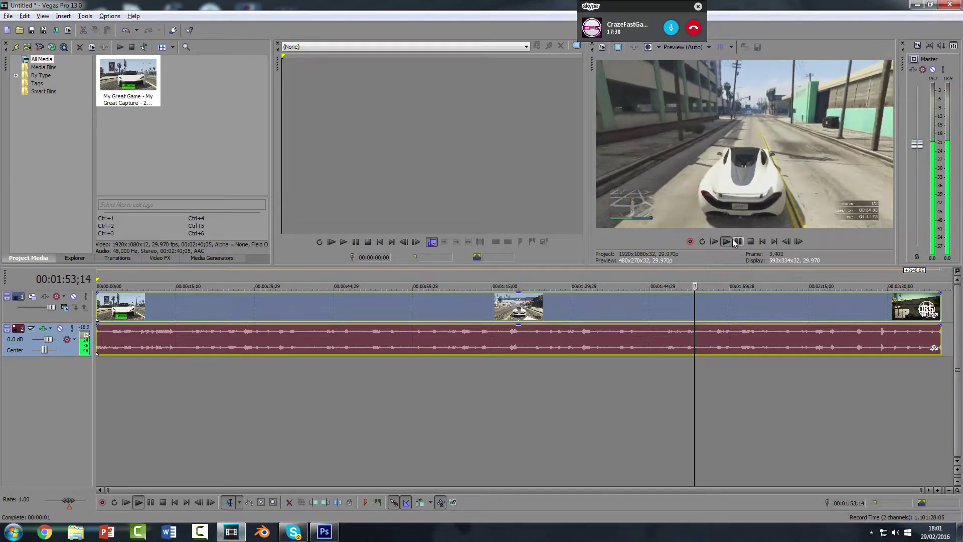
left_click(762, 242)
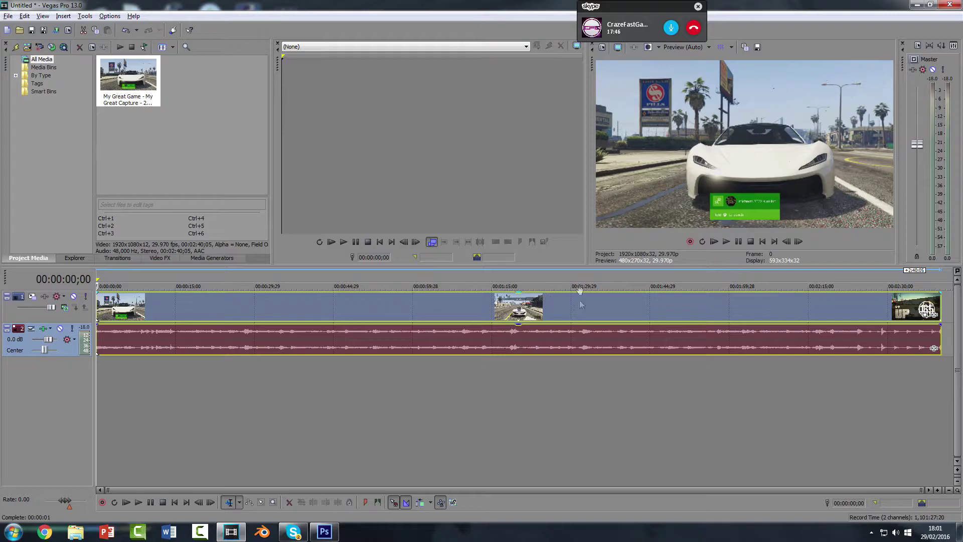
- Replay the clip from the start, pause near 2:10, and park the playhead at about 1:33
left_click(729, 242)
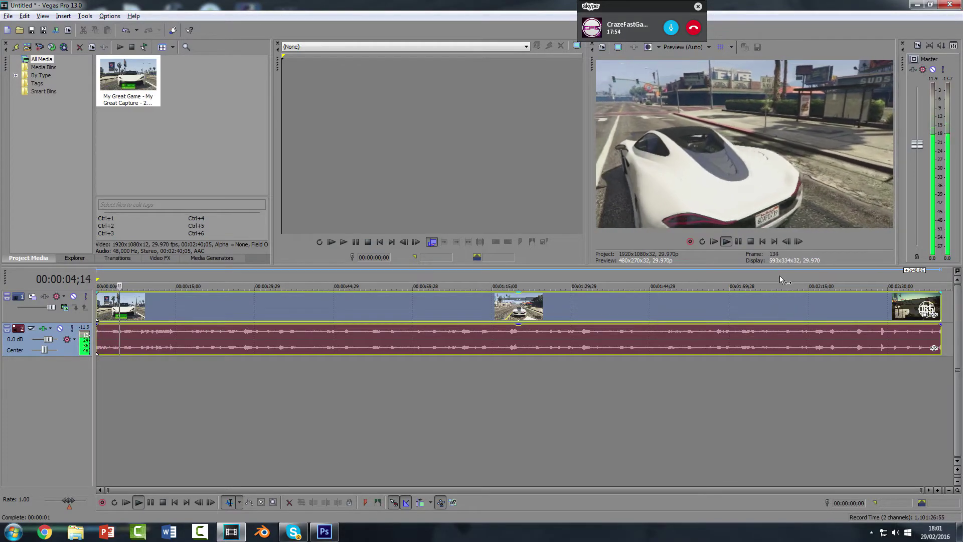
left_click(778, 295)
left_click(743, 243)
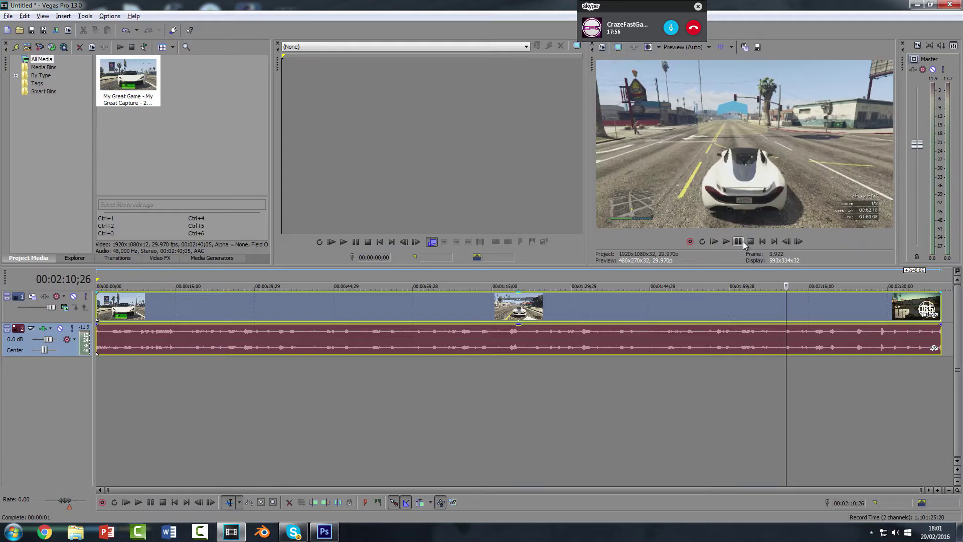
left_click(762, 242)
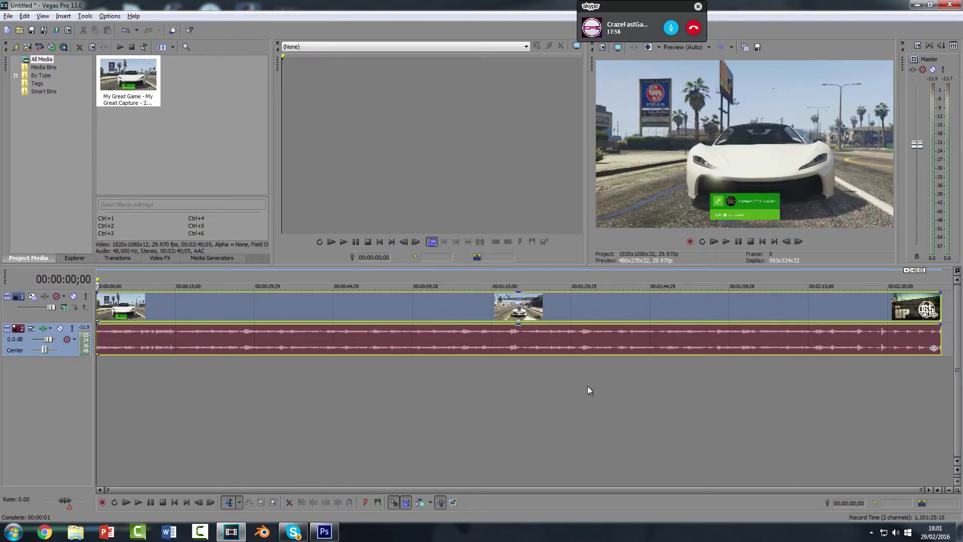
left_click(588, 374)
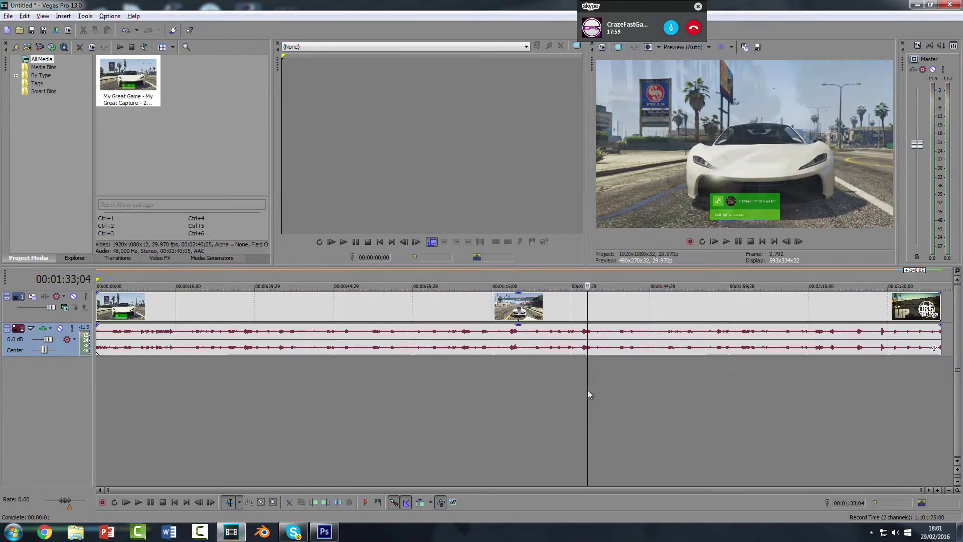
- Turn on the Switches > Mute setting for the capture's audio event
left_click(617, 346)
right_click(617, 346)
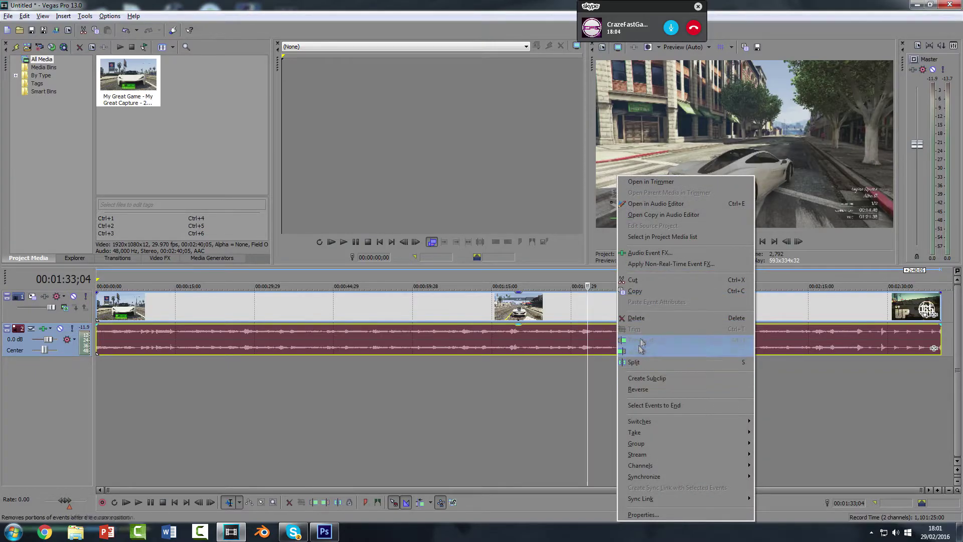
mouse_move(652, 421)
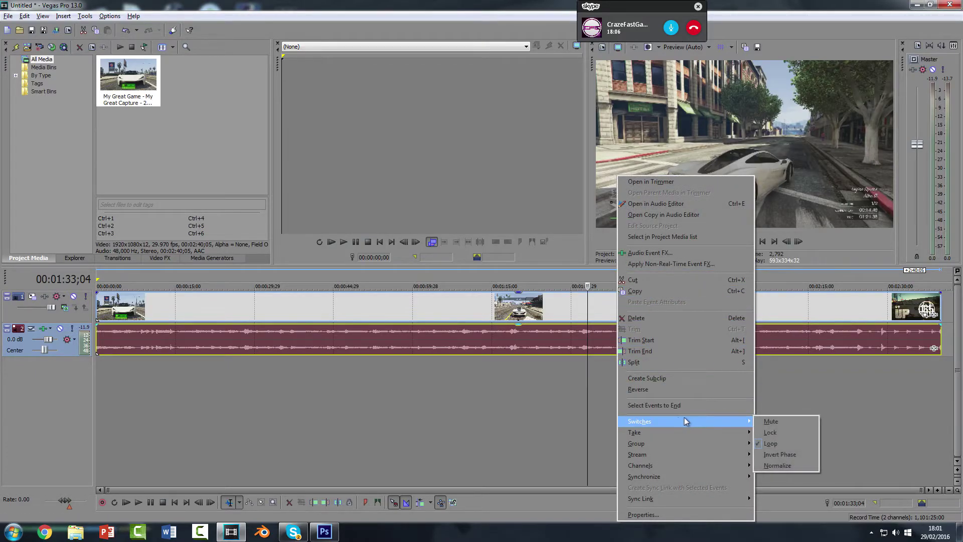
left_click(769, 423)
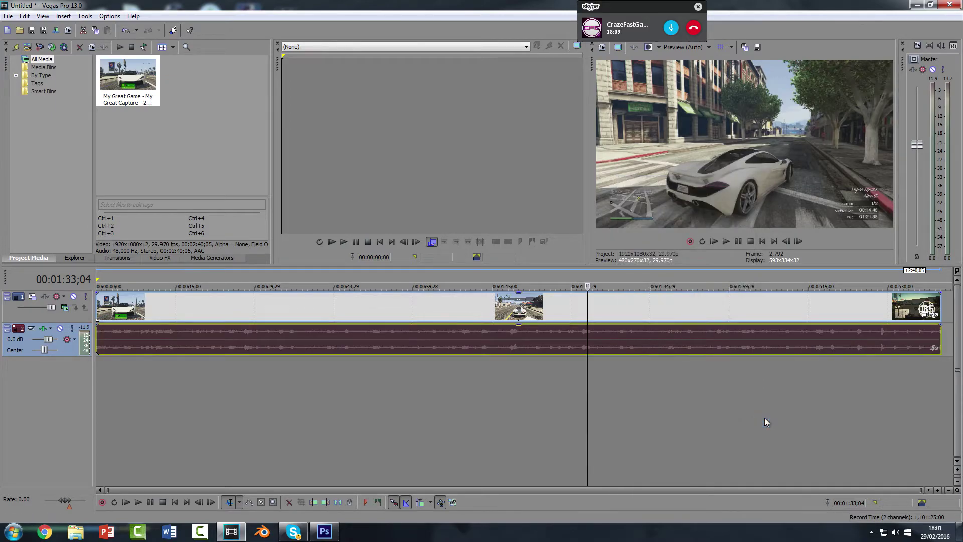
right_click(744, 343)
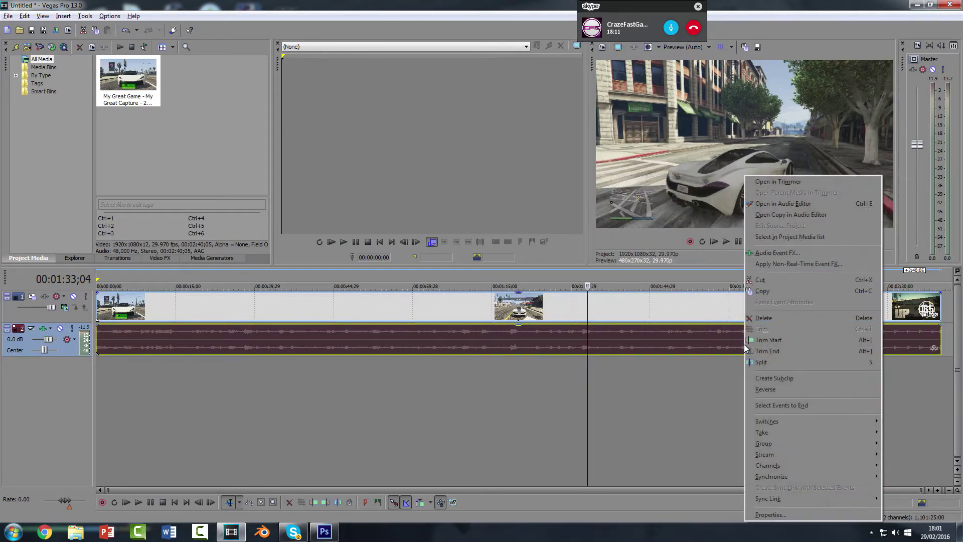
left_click(777, 515)
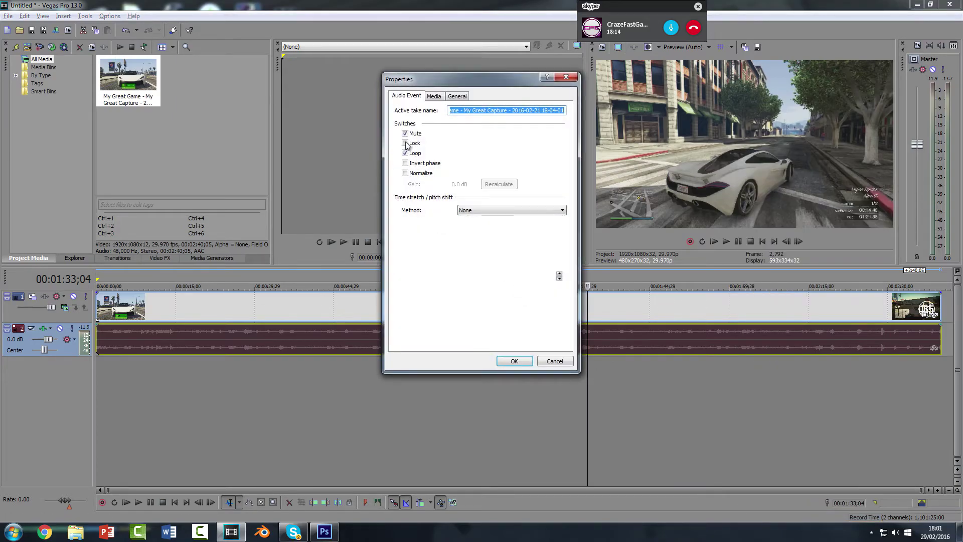
left_click(514, 361)
left_click(763, 241)
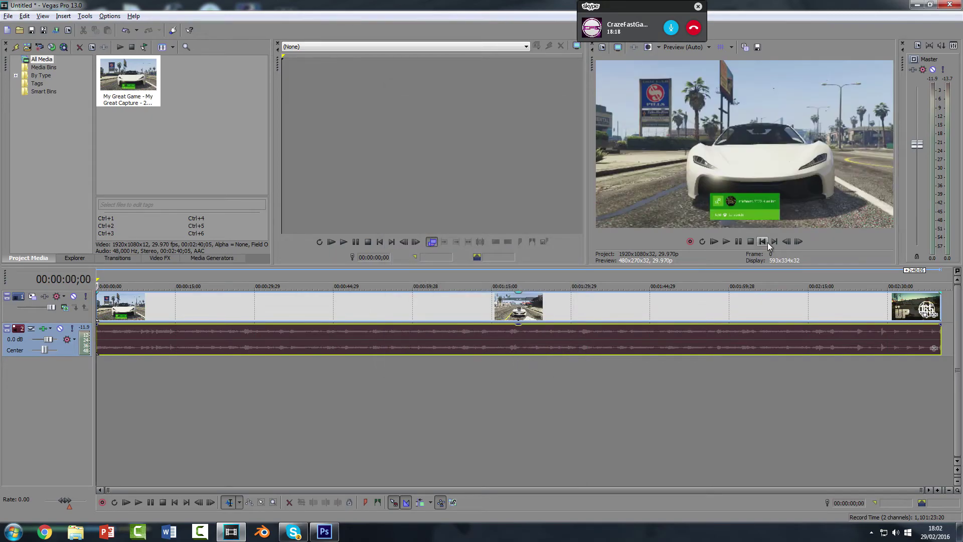